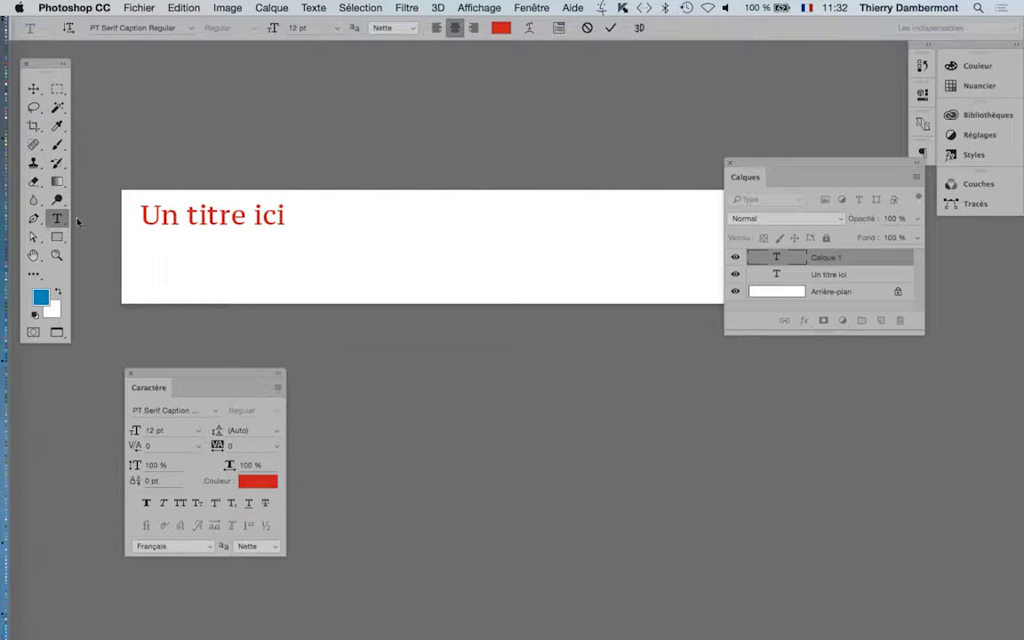
# Step: Add the text "un paragraphe court ici" below the banner title and validate it
pyautogui.click(33, 89)
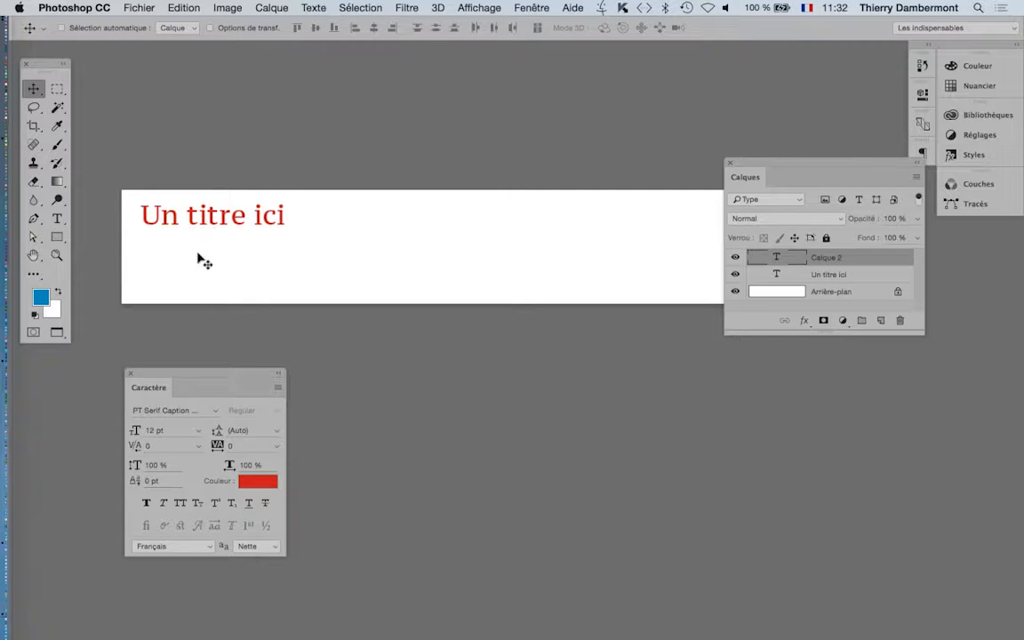
pyautogui.doubleClick(787, 261)
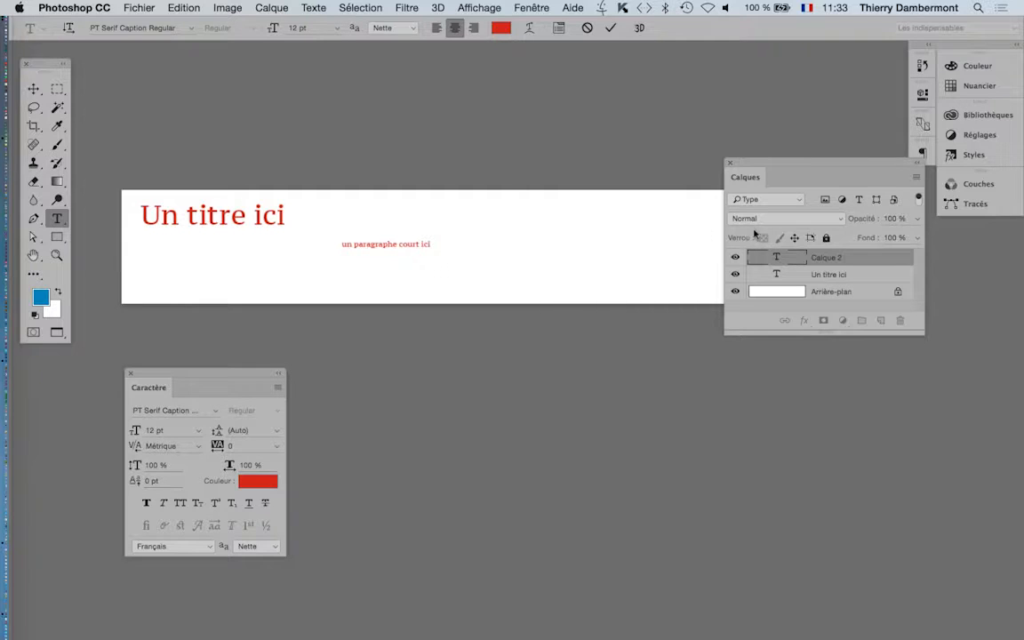
pyautogui.click(783, 259)
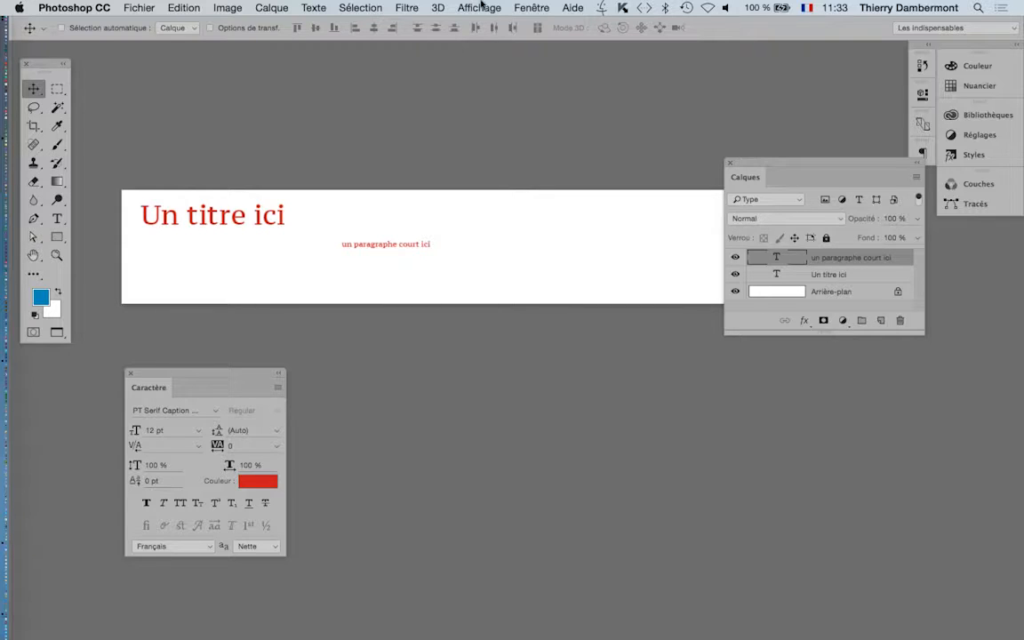
# Step: Left-align the short paragraph with the Paragraph settings placed beneath the banner, and lengthen the layer list downward
pyautogui.click(545, 8)
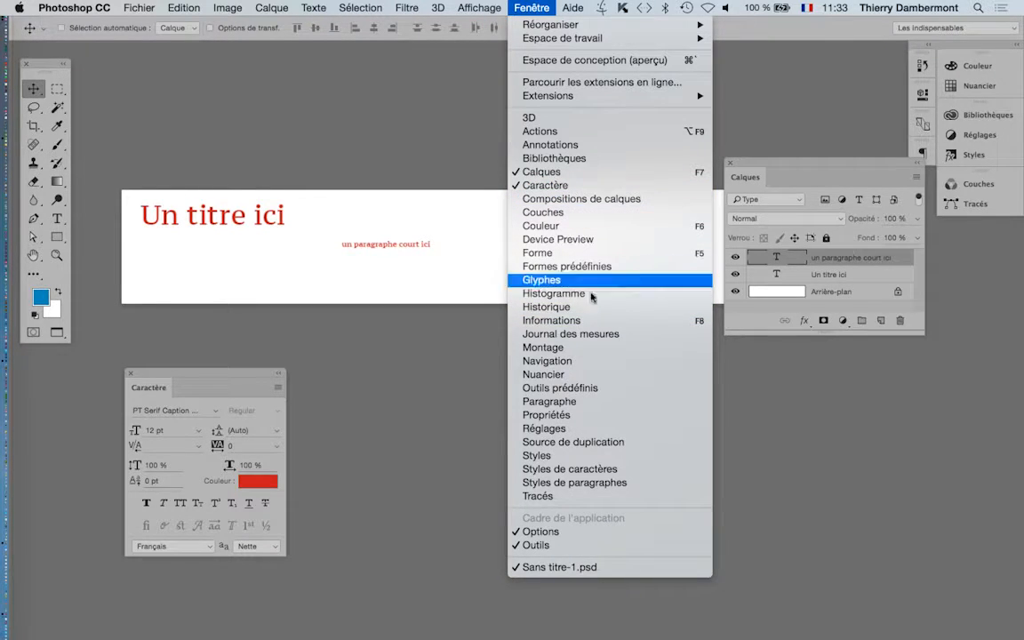
pyautogui.click(577, 402)
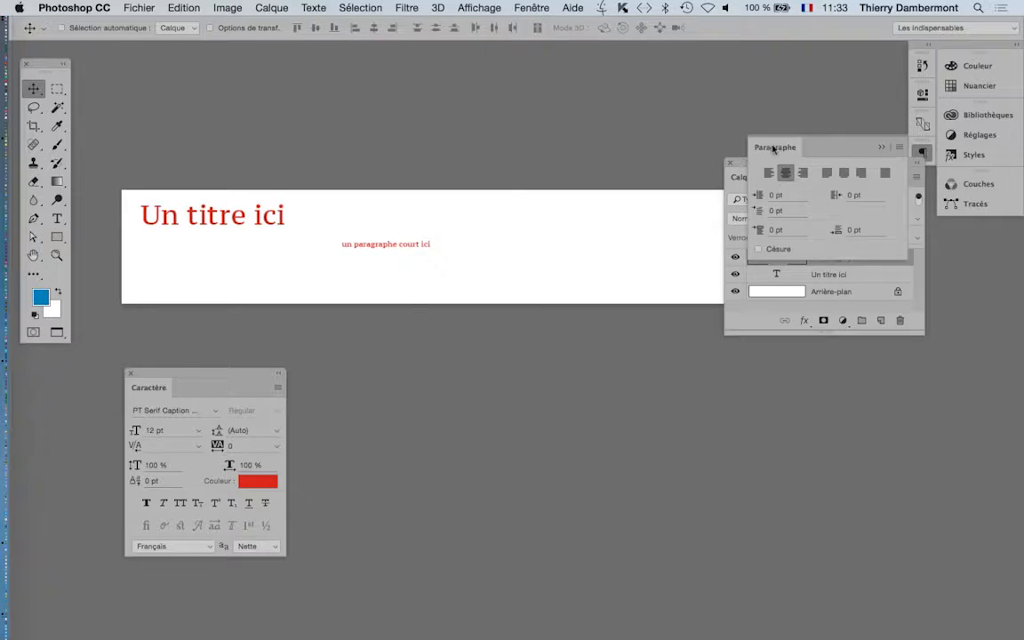
pyautogui.moveTo(773, 148); pyautogui.dragTo(347, 340)
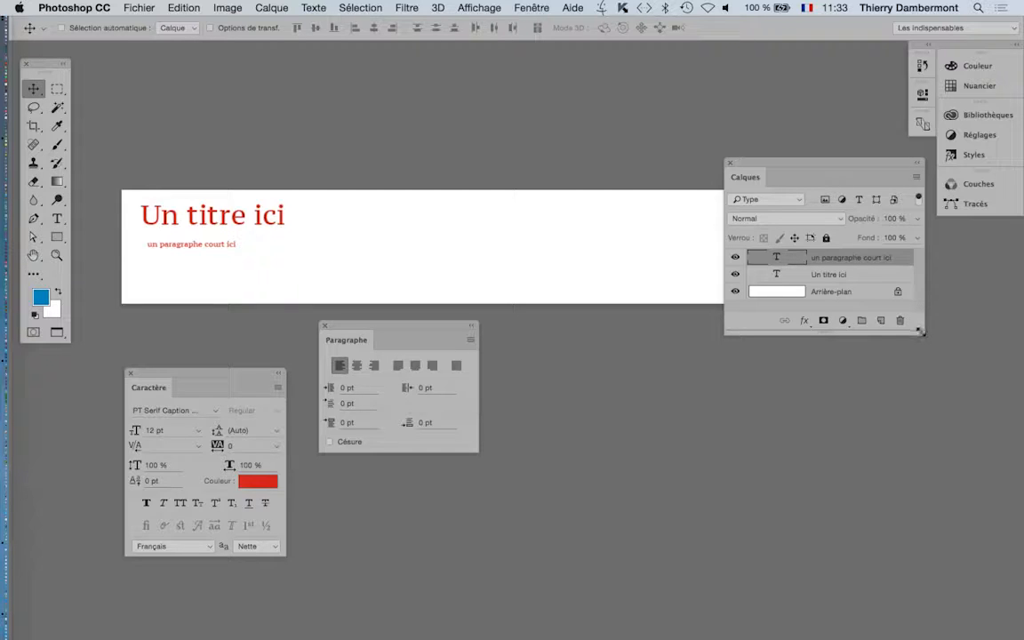
pyautogui.moveTo(921, 332); pyautogui.dragTo(921, 414)
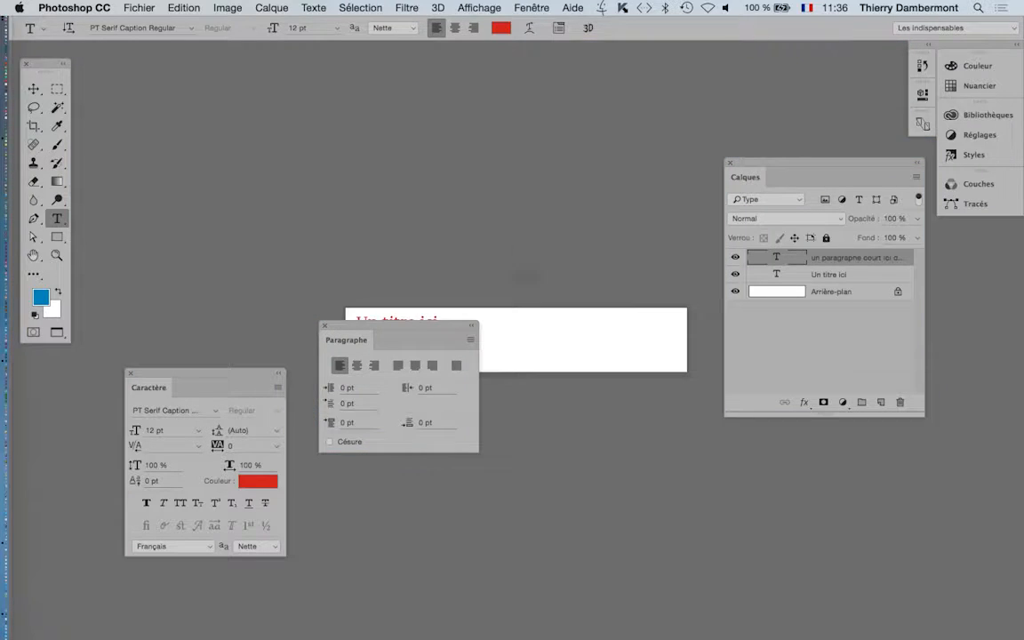
# Step: Extend the paragraph with repeated copies of the filler text "dff jkgkjg kjgkjg" until it wraps onto a second line
pyautogui.moveTo(452, 279); pyautogui.dragTo(396, 139)
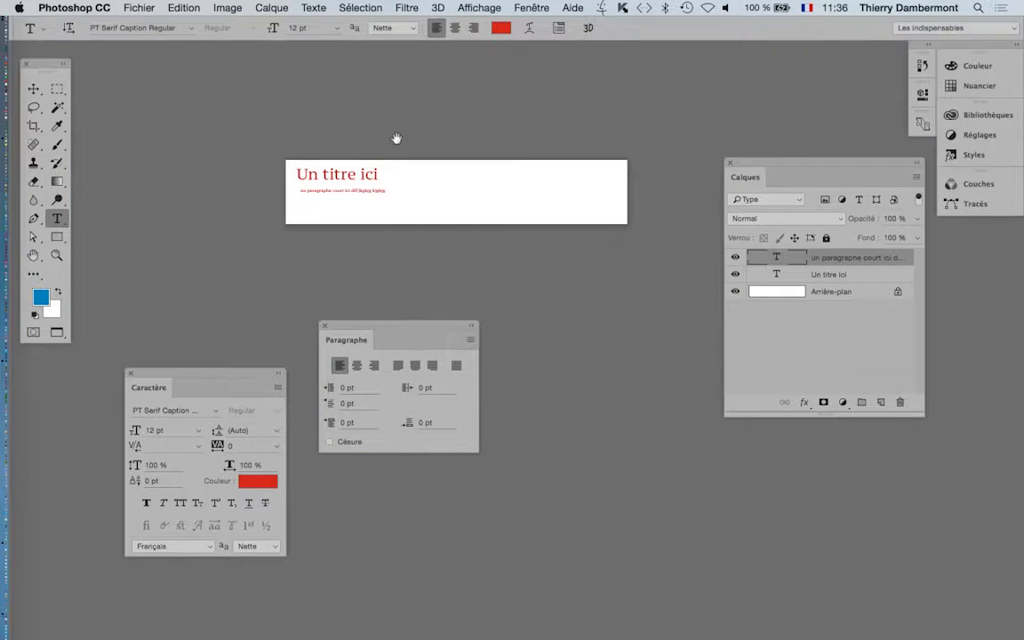
pyautogui.doubleClick(779, 255)
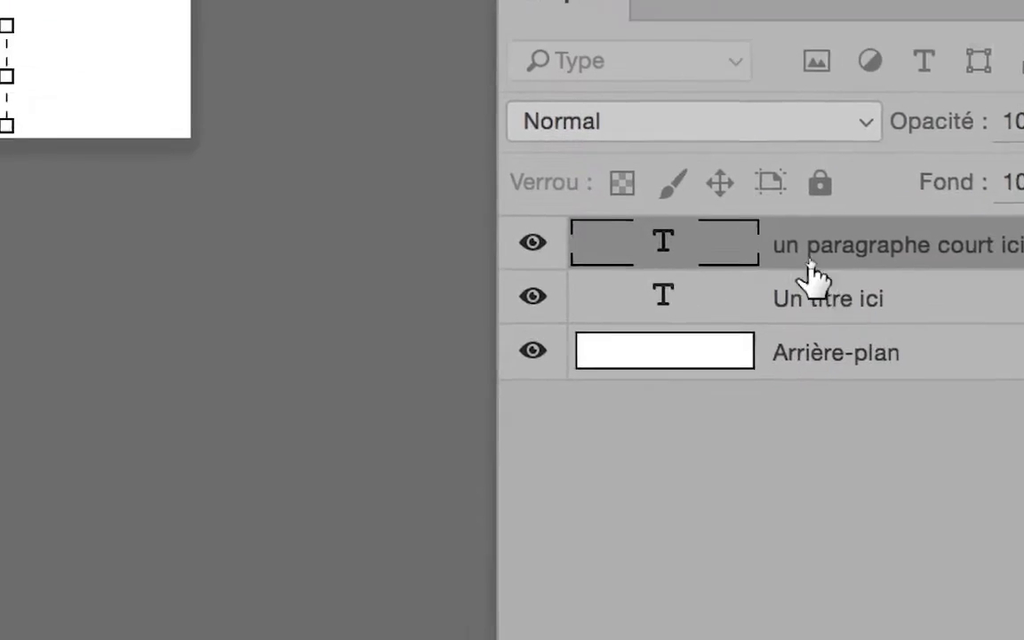
pyautogui.doubleClick(703, 258)
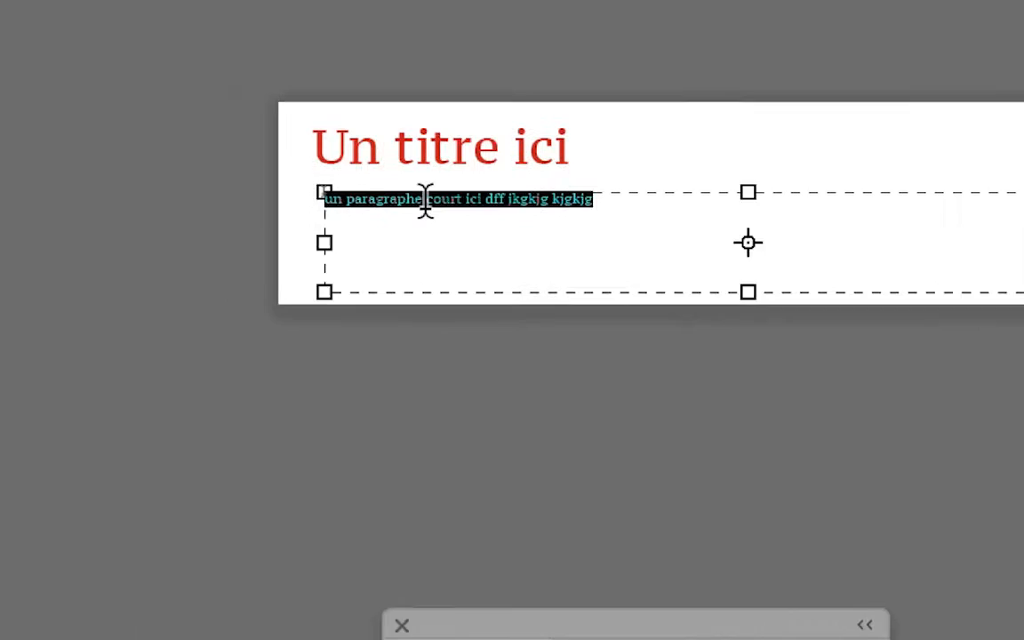
pyautogui.click(506, 199)
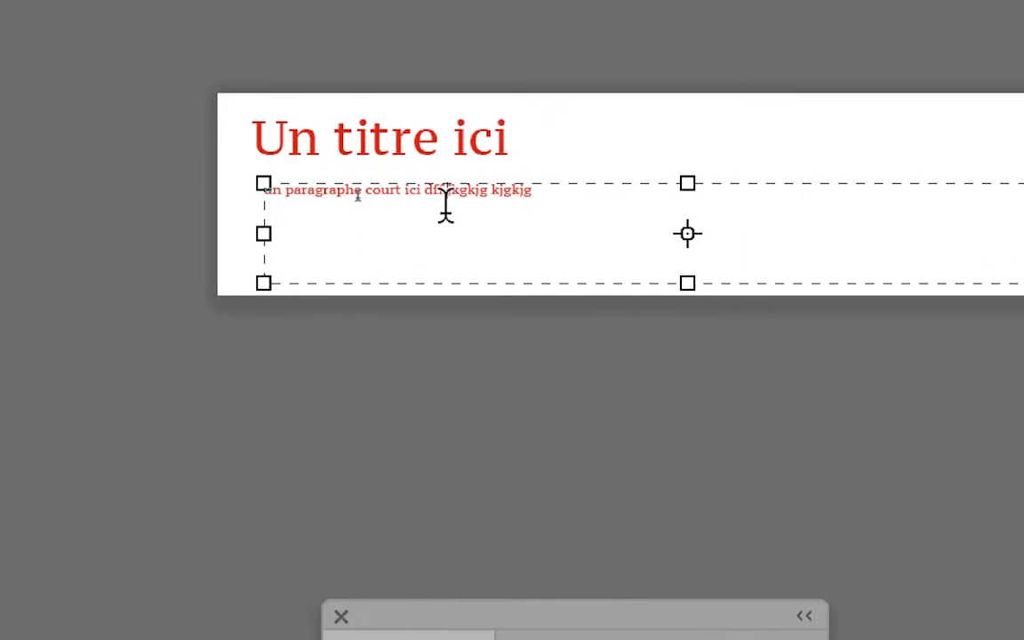
pyautogui.moveTo(481, 199); pyautogui.dragTo(603, 199)
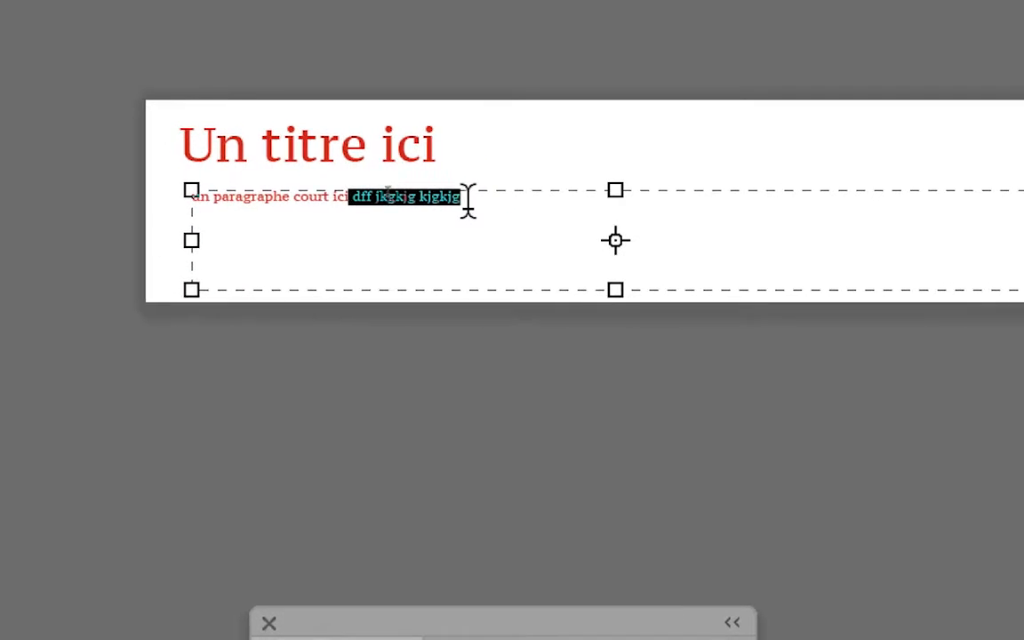
pyautogui.click(468, 199)
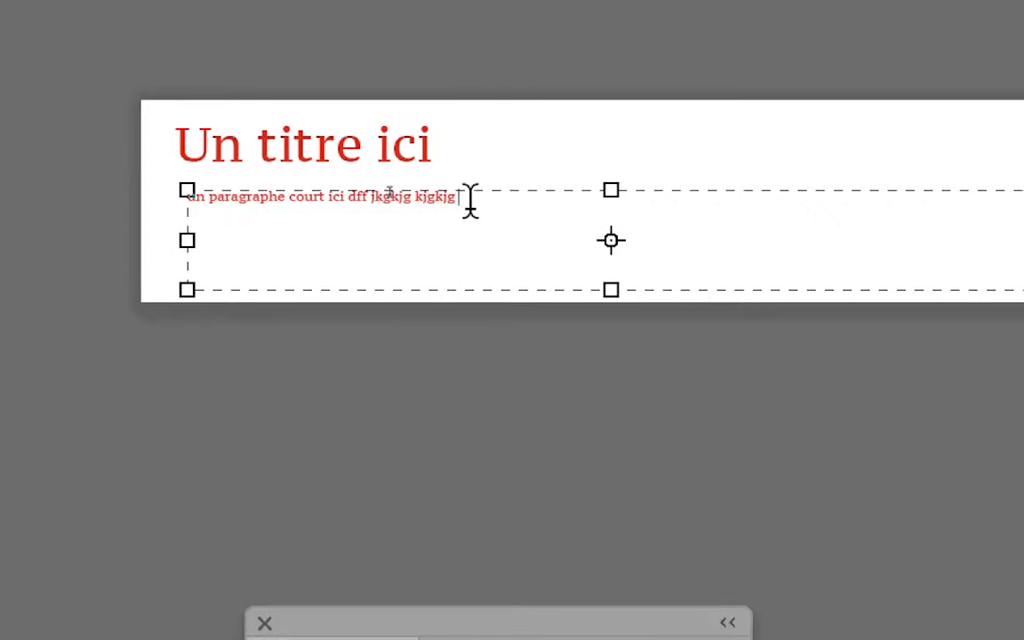
pyautogui.press('Escape')
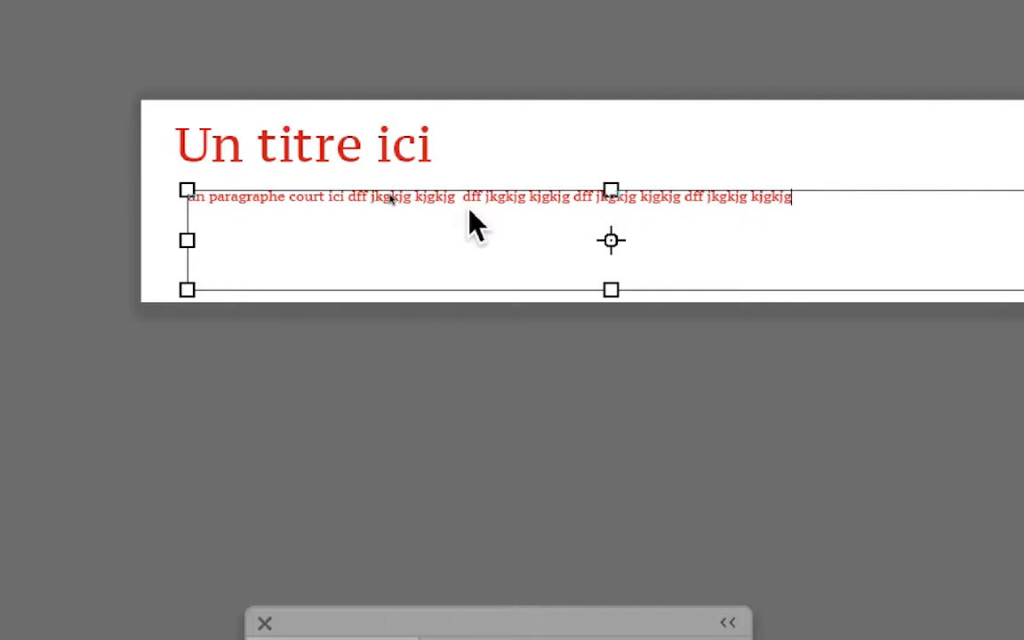
pyautogui.write('dff jkgkjg kjgkjg dff jkgkjg kjgkjg dff jkgkjg kjgkjg dff jkgkjg kjgkjg dff jkgkjg kjgkjg dff jkgkjg kjgkjg dff jkgkjg kjgkjg')
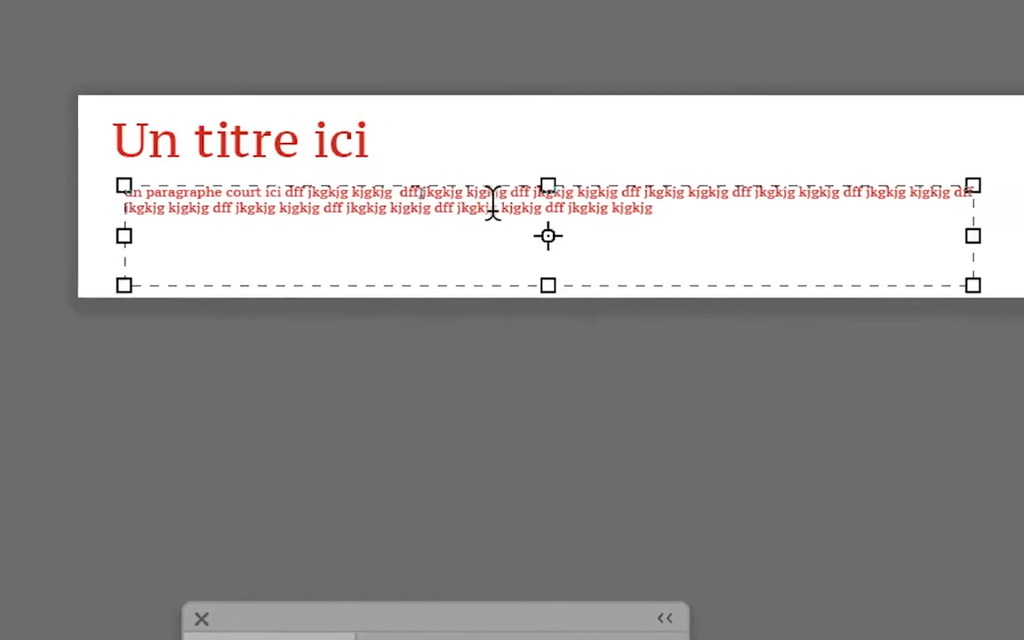
# Step: Delete all the filler text that follows "un paragraphe court ici"
pyautogui.moveTo(674, 213); pyautogui.dragTo(357, 199)
pyautogui.moveTo(455, 200); pyautogui.dragTo(406, 205)
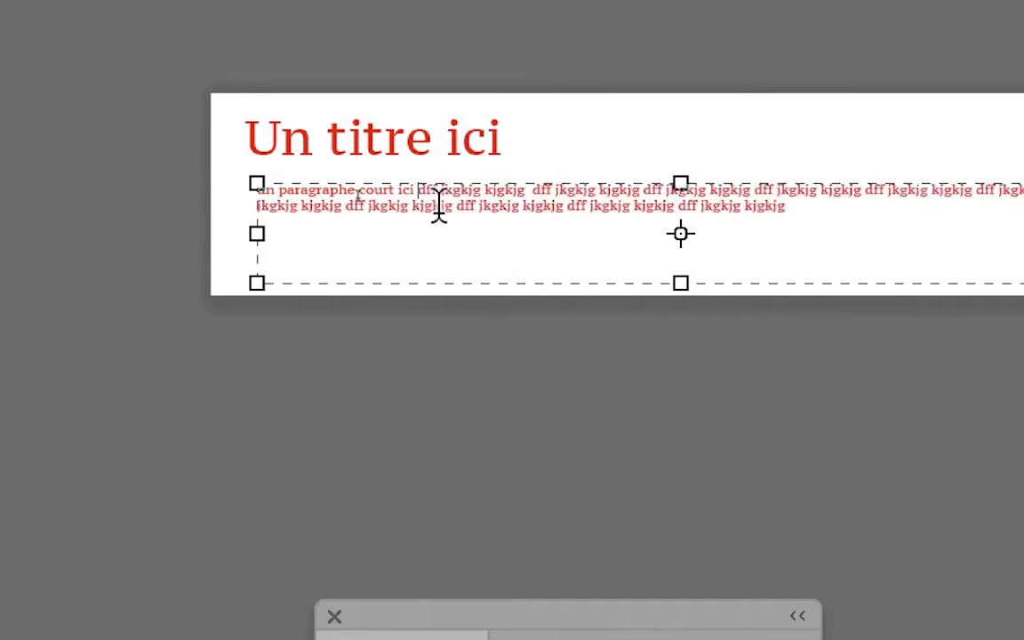
pyautogui.press('BackSpace')
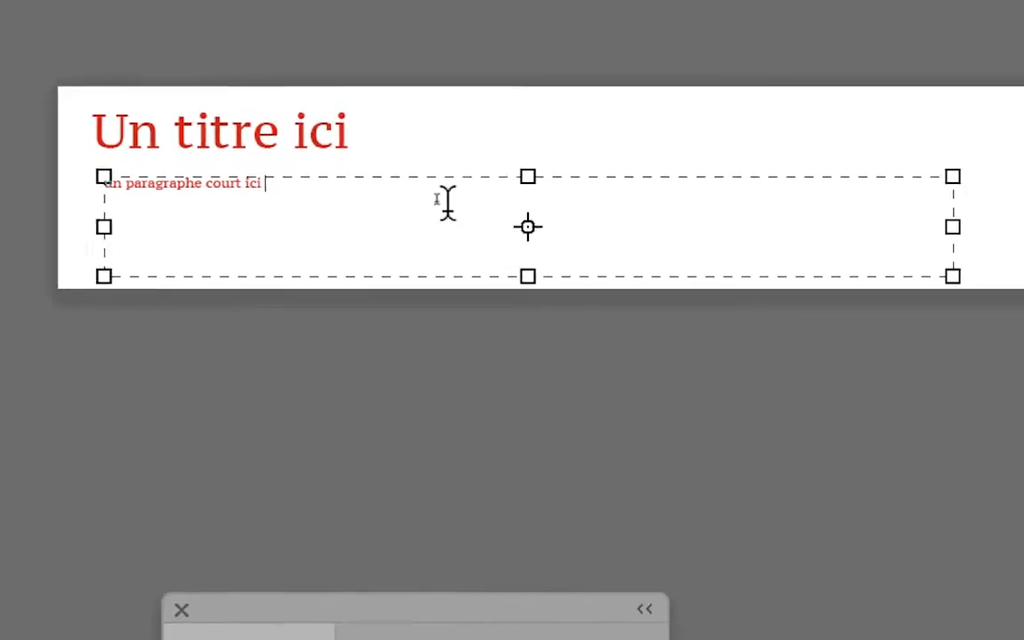
# Step: Narrow the paragraph's text box until it extends only slightly beyond the title above it
pyautogui.moveTo(577, 216); pyautogui.dragTo(37, 230)
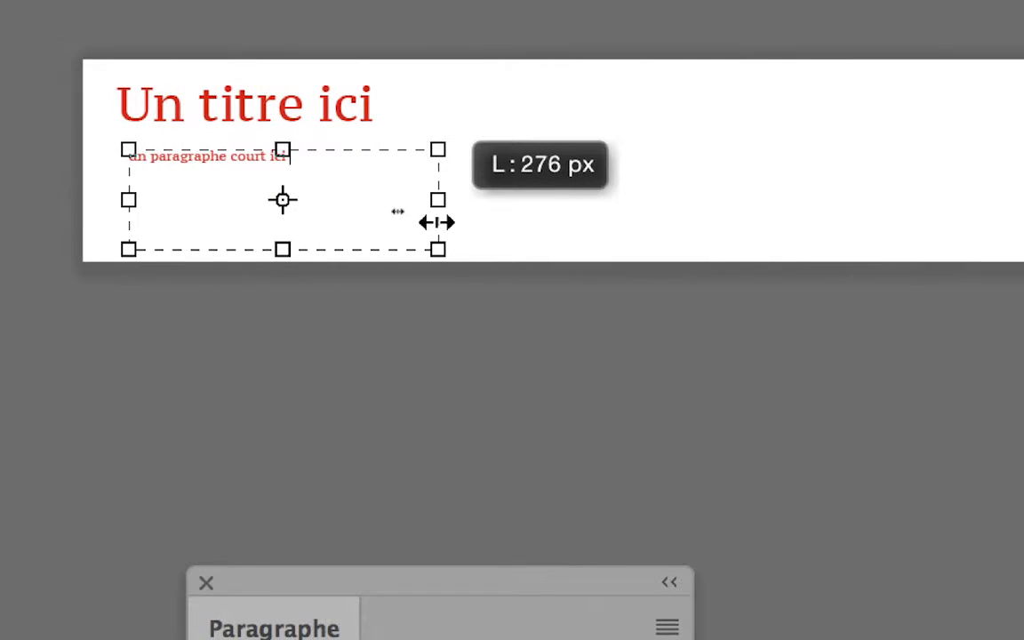
pyautogui.moveTo(437, 223)
pyautogui.mouseDown()
pyautogui.moveTo(455, 222)
pyautogui.moveTo(441, 221)
pyautogui.mouseUp()
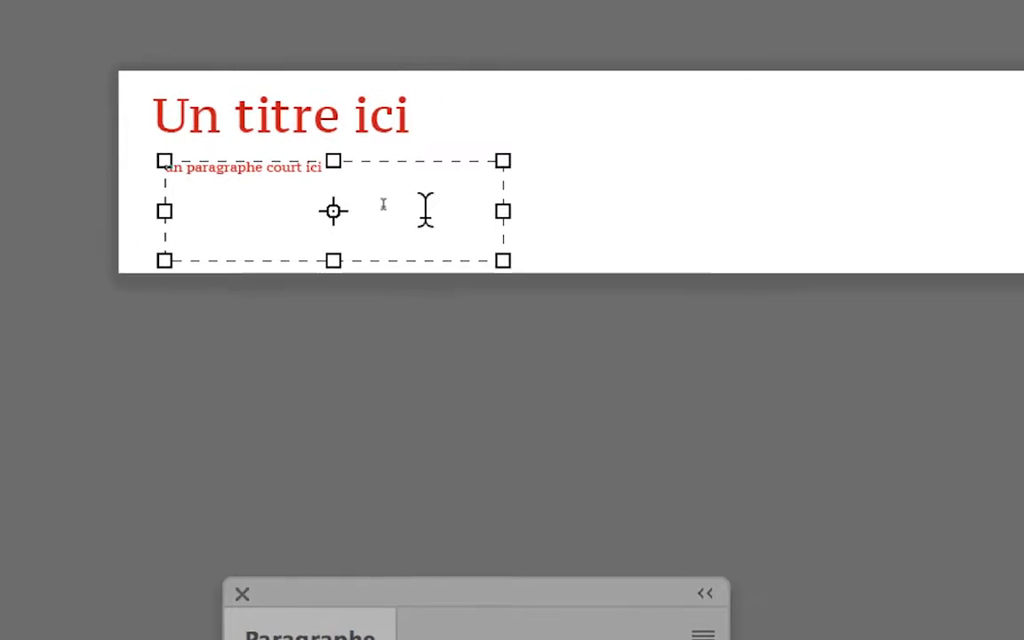
# Step: Select the whole paragraph text and set its font size to 22 pt
pyautogui.moveTo(326, 168); pyautogui.dragTo(48, 124)
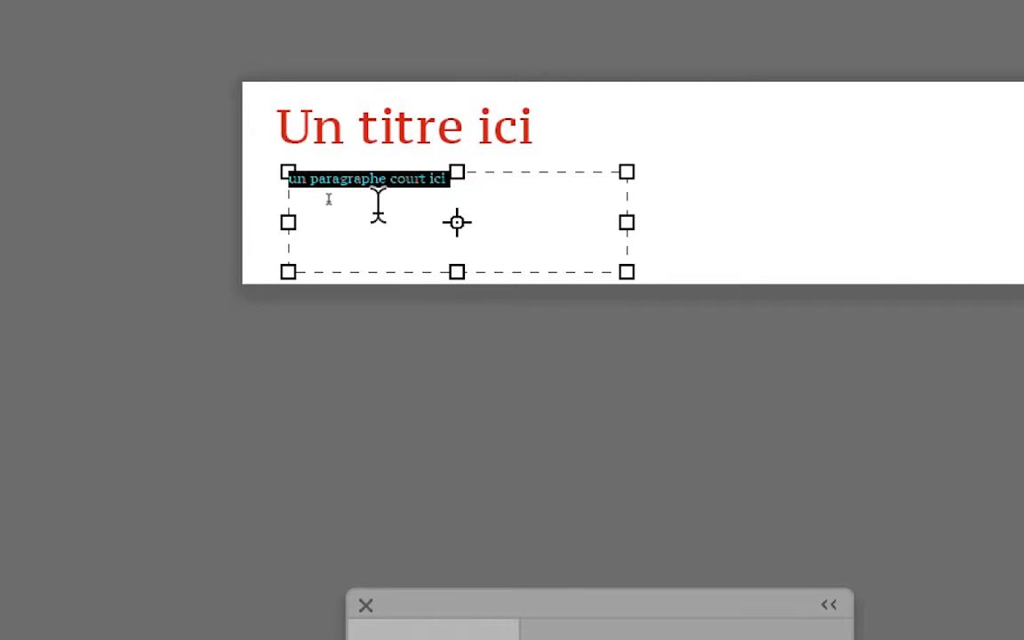
pyautogui.click(378, 205)
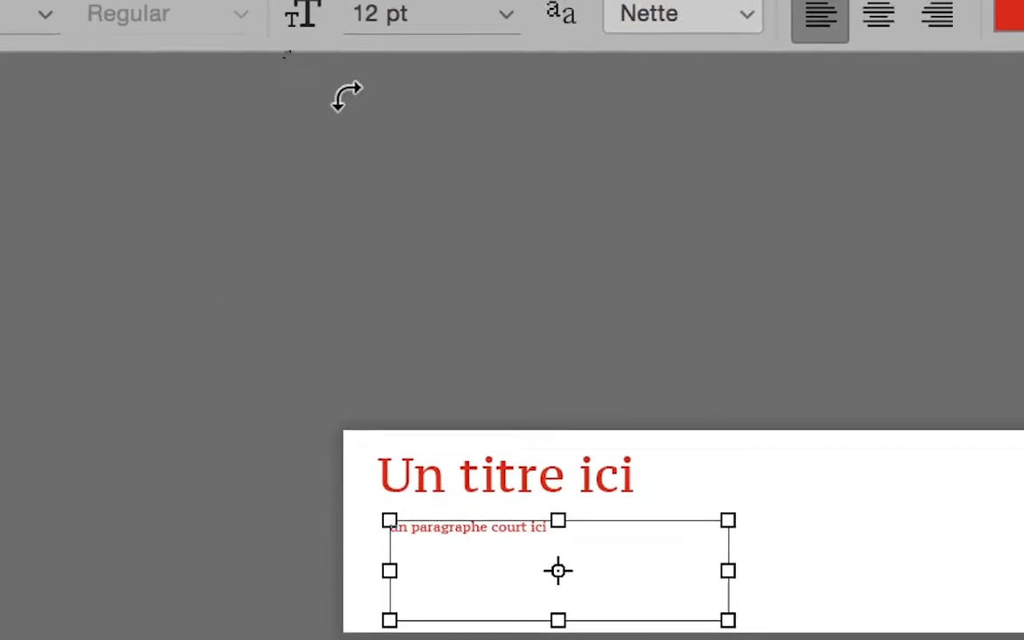
pyautogui.click(358, 79)
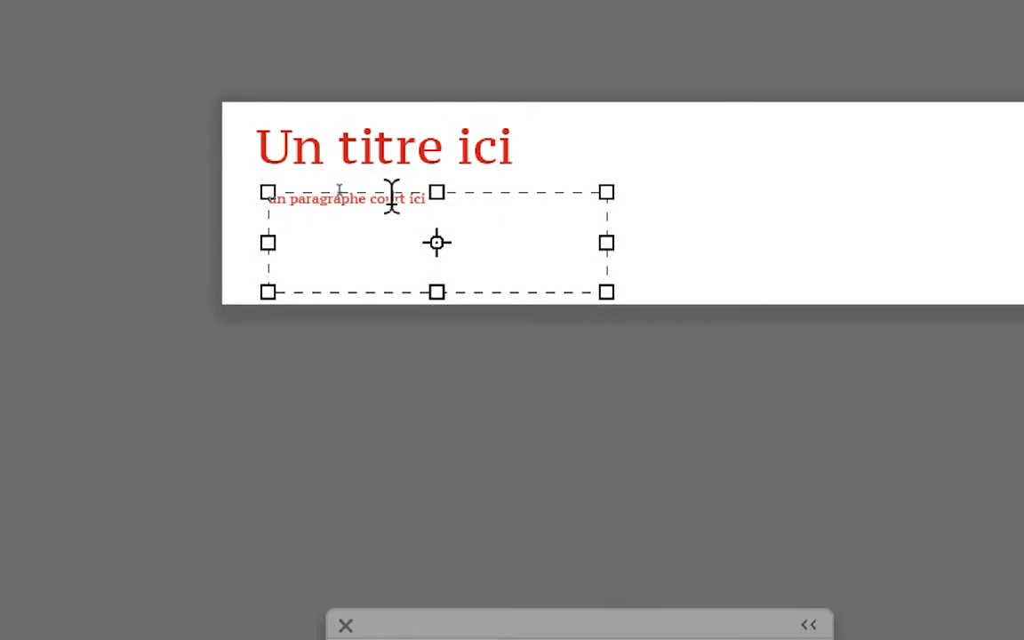
pyautogui.tripleClick(421, 445)
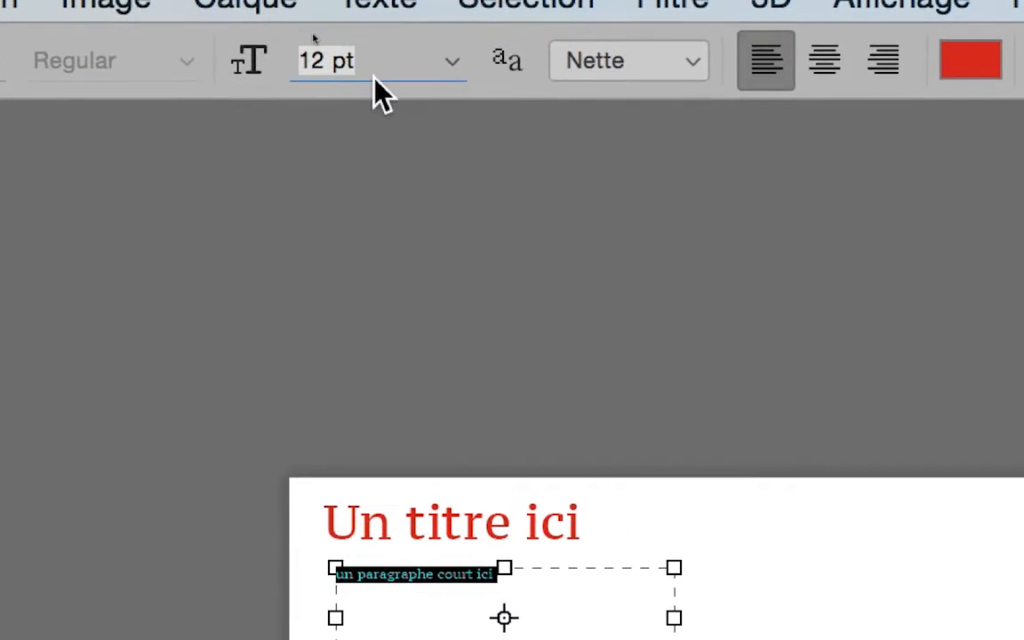
pyautogui.moveTo(379, 86)
pyautogui.mouseDown()
pyautogui.moveTo(377, 77)
pyautogui.moveTo(359, 96)
pyautogui.moveTo(378, 84)
pyautogui.mouseUp()
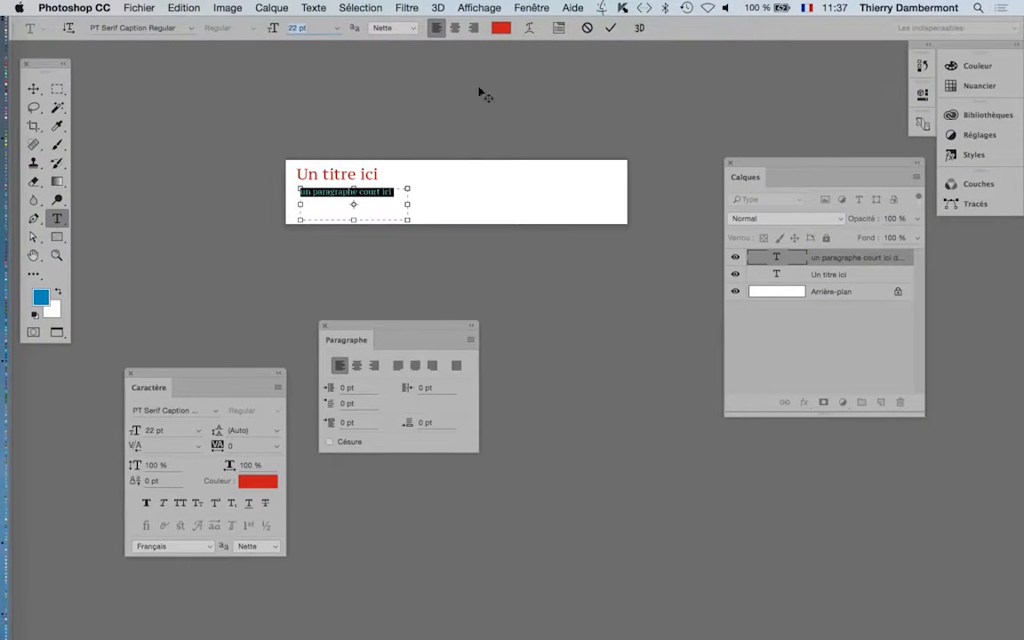
# Step: Place the Character settings beside the paragraph to compare their font size with the Type tool's options, and close them
pyautogui.moveTo(205, 374); pyautogui.dragTo(597, 105)
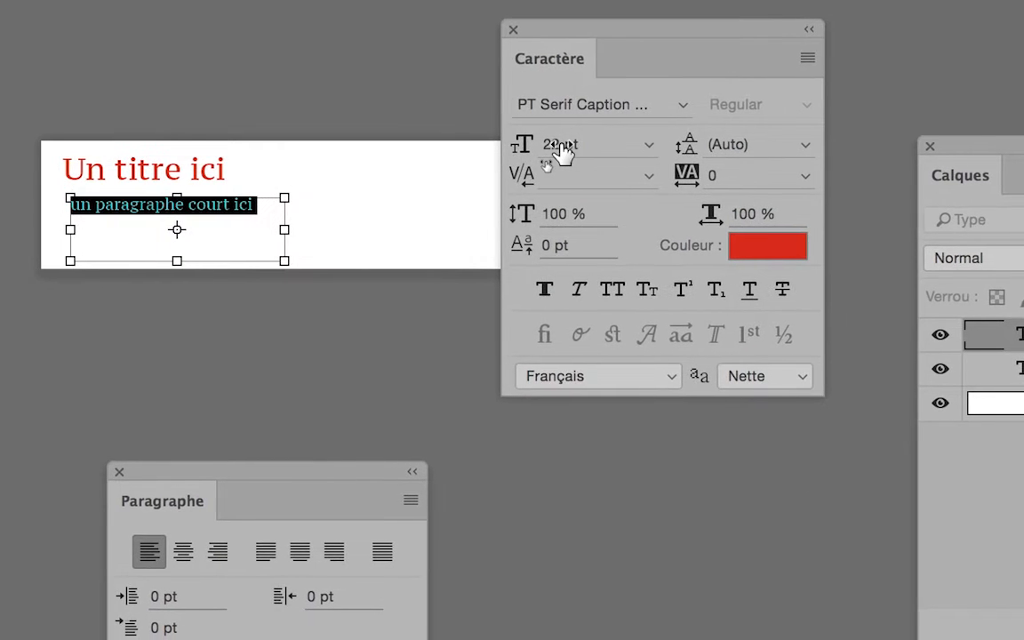
pyautogui.click(529, 190)
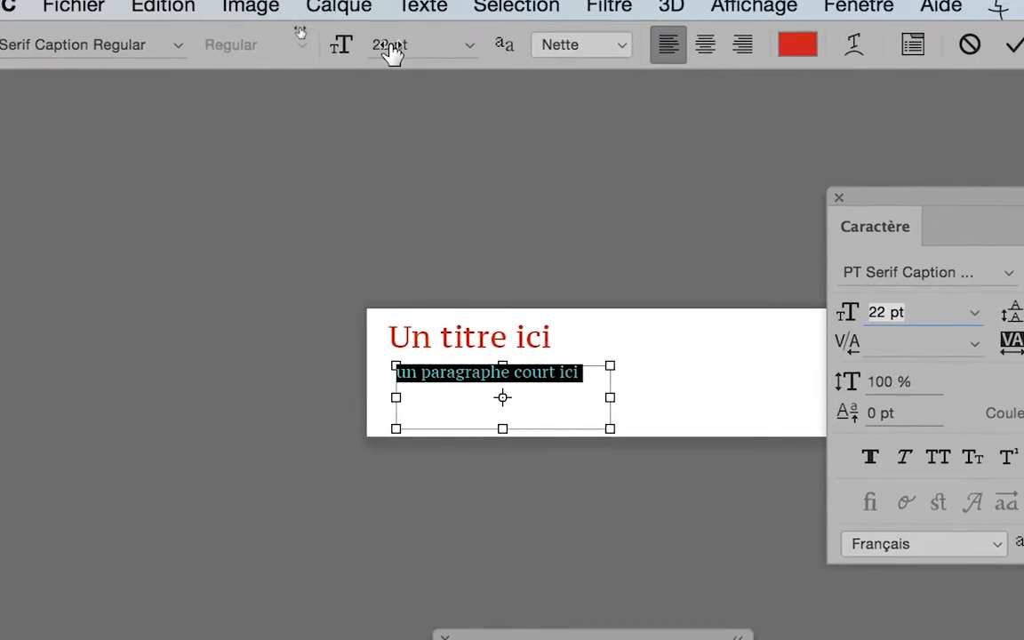
pyautogui.click(395, 47)
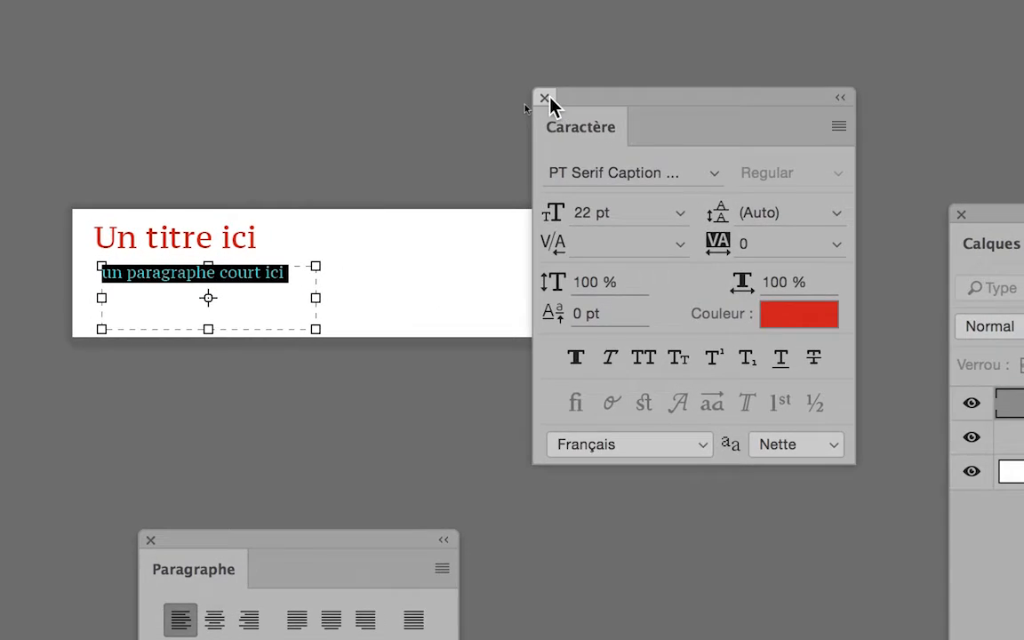
pyautogui.click(591, 122)
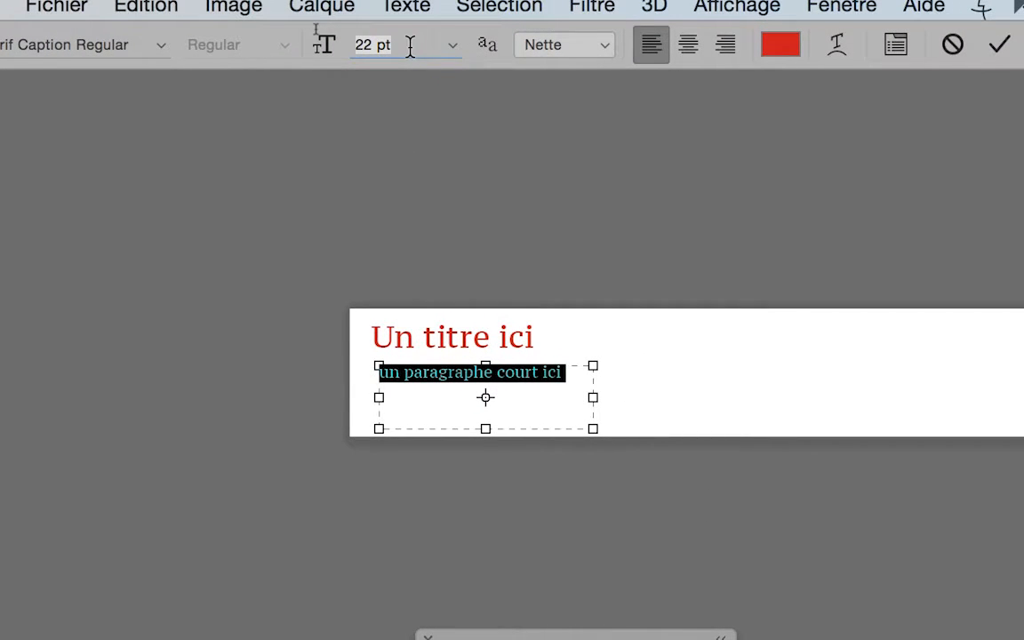
# Step: Increase the paragraph's font size and widen its text box to about 356 px so the text fits on one line
pyautogui.click(369, 52)
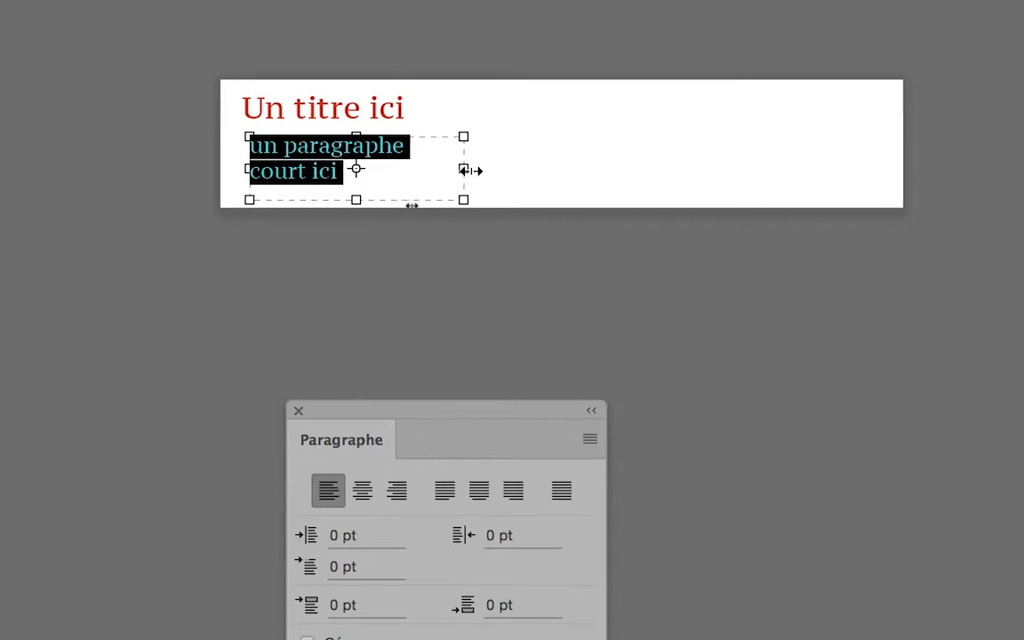
pyautogui.moveTo(471, 170); pyautogui.dragTo(459, 170)
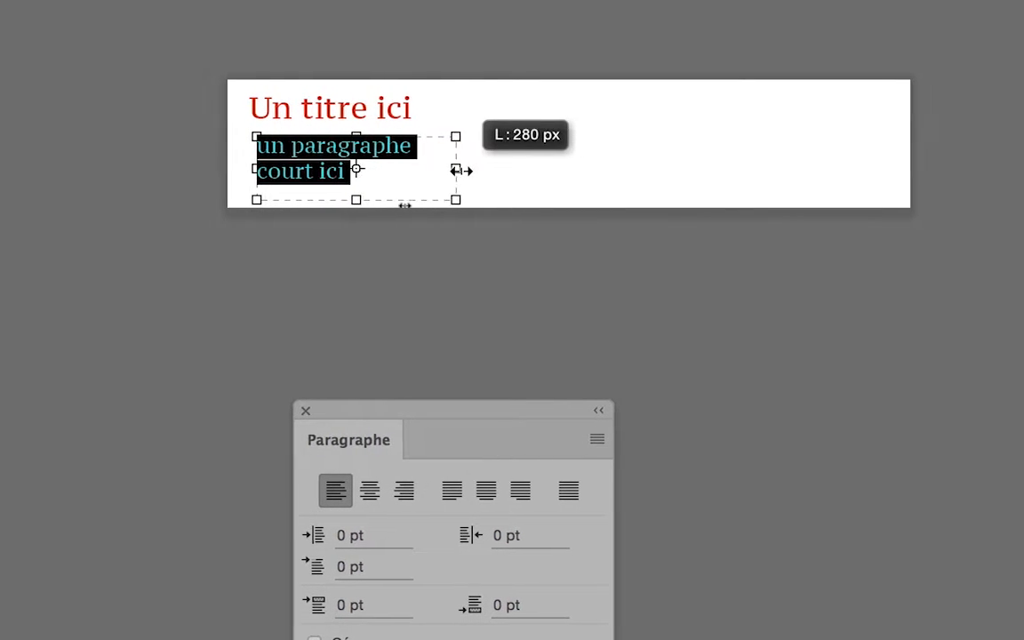
pyautogui.moveTo(460, 170); pyautogui.dragTo(491, 170)
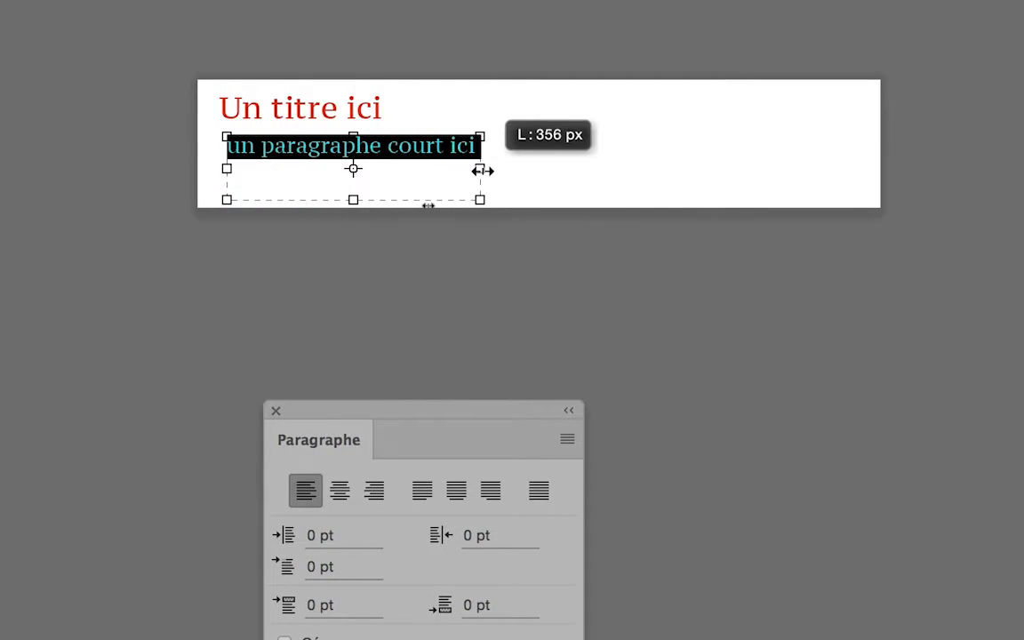
# Step: Add "avec quelques mots" at the end of the paragraph text
pyautogui.click(416, 186)
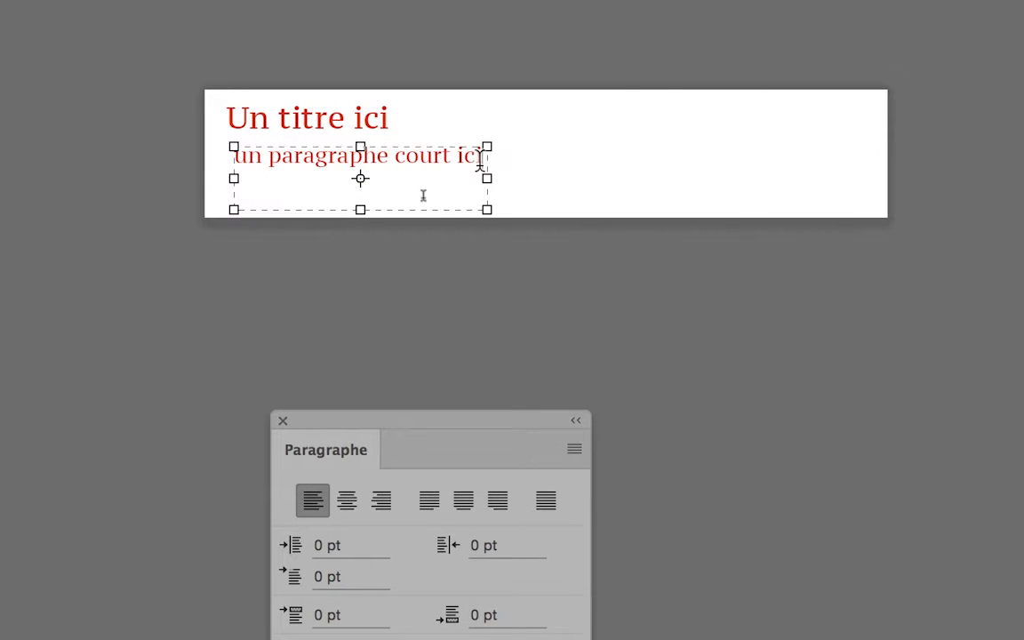
pyautogui.write('a')
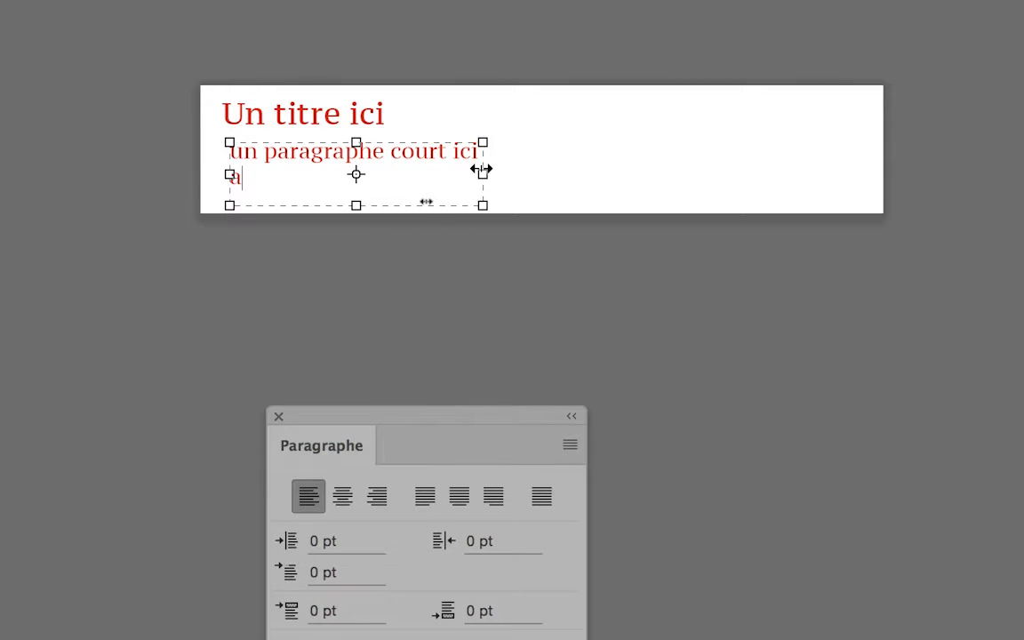
pyautogui.write('vec quelque')
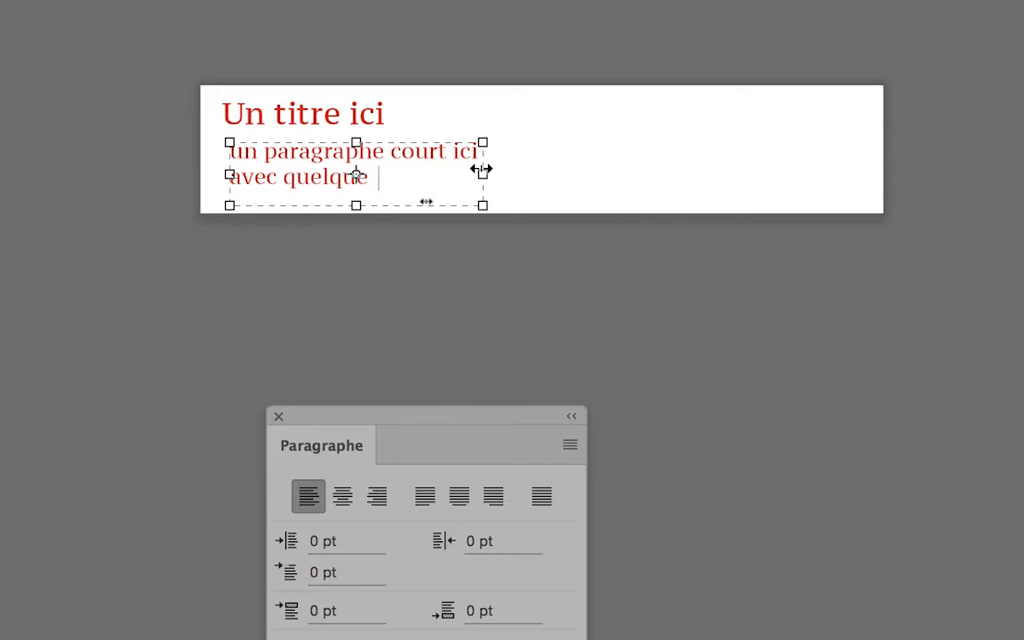
pyautogui.press('BackSpace')
pyautogui.write('s mots')
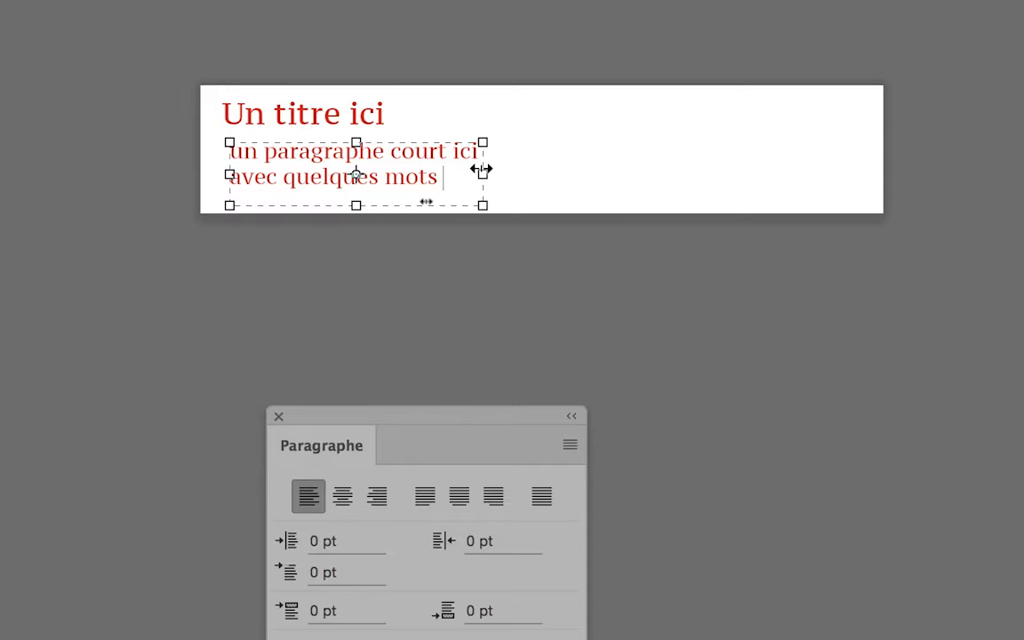
# Step: Add "en trois lignes" at the end of the paragraph text and make its text box taller to hold three lines
pyautogui.write(' en')
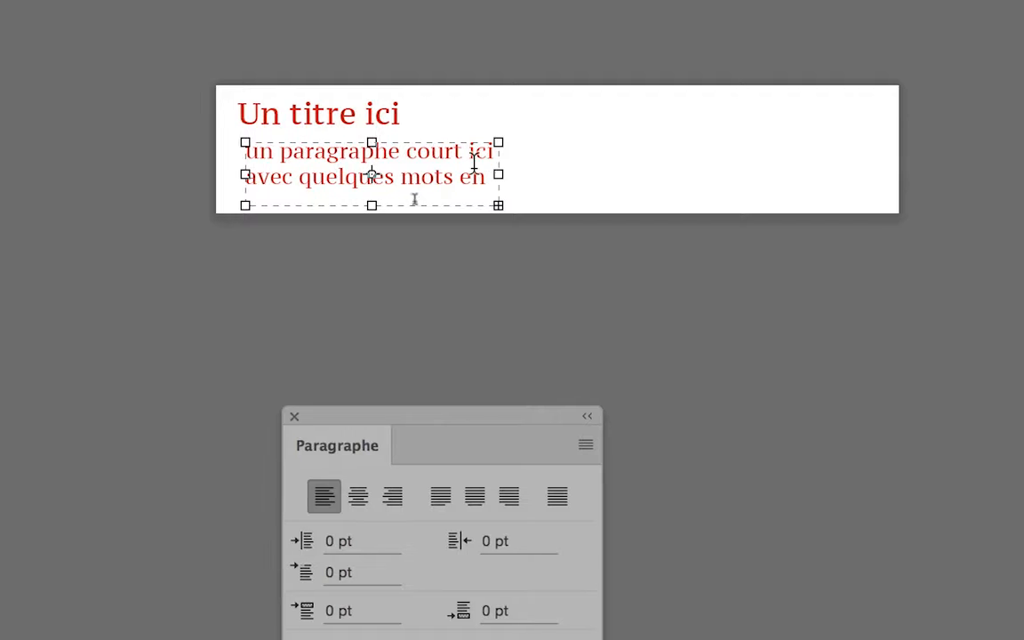
pyautogui.moveTo(438, 156); pyautogui.dragTo(358, 176)
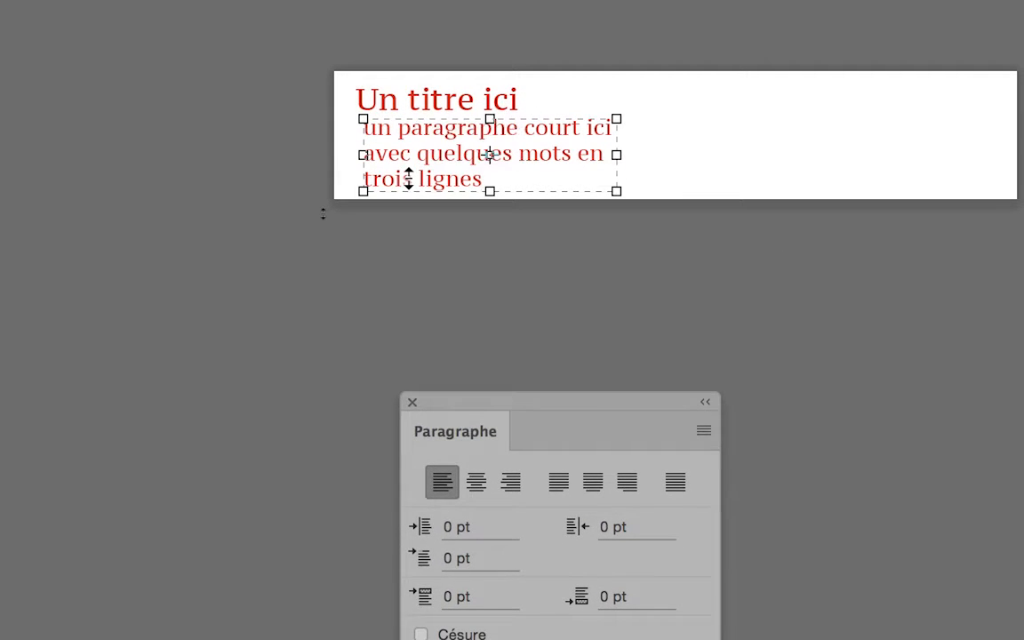
# Step: Select the whole paragraph text and set its font size to 28 pt
pyautogui.tripleClick(409, 175)
pyautogui.click(411, 174)
pyautogui.tripleClick(410, 174)
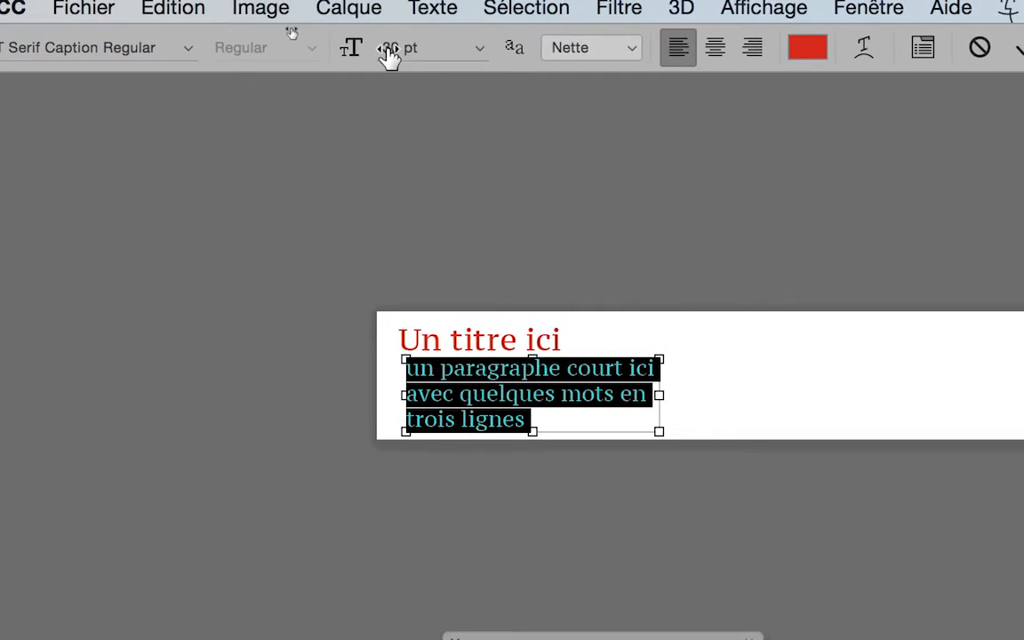
pyautogui.click(392, 46)
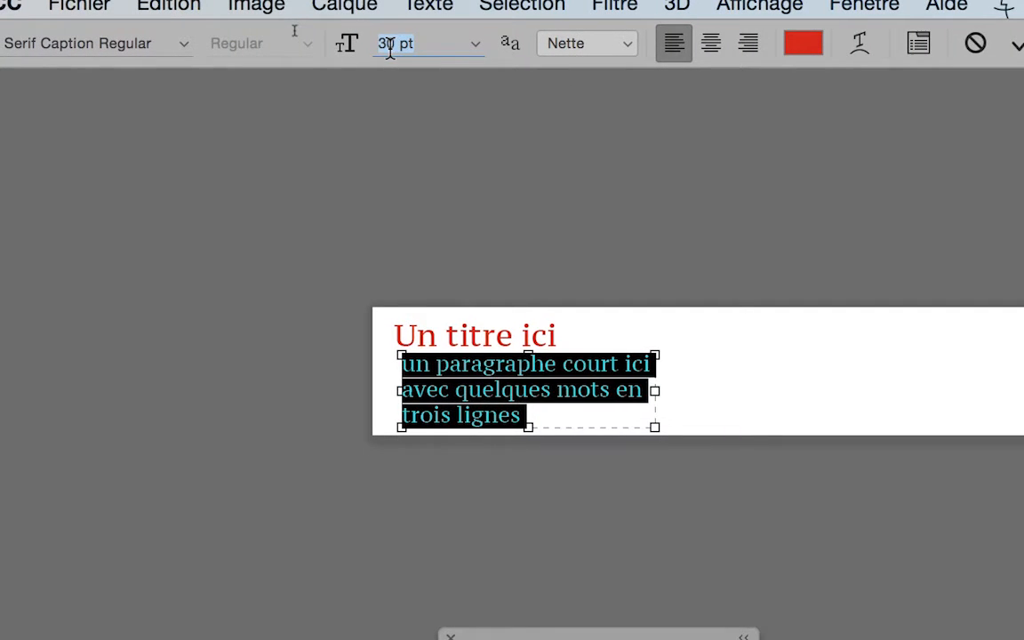
pyautogui.click(389, 46)
pyautogui.write('28')
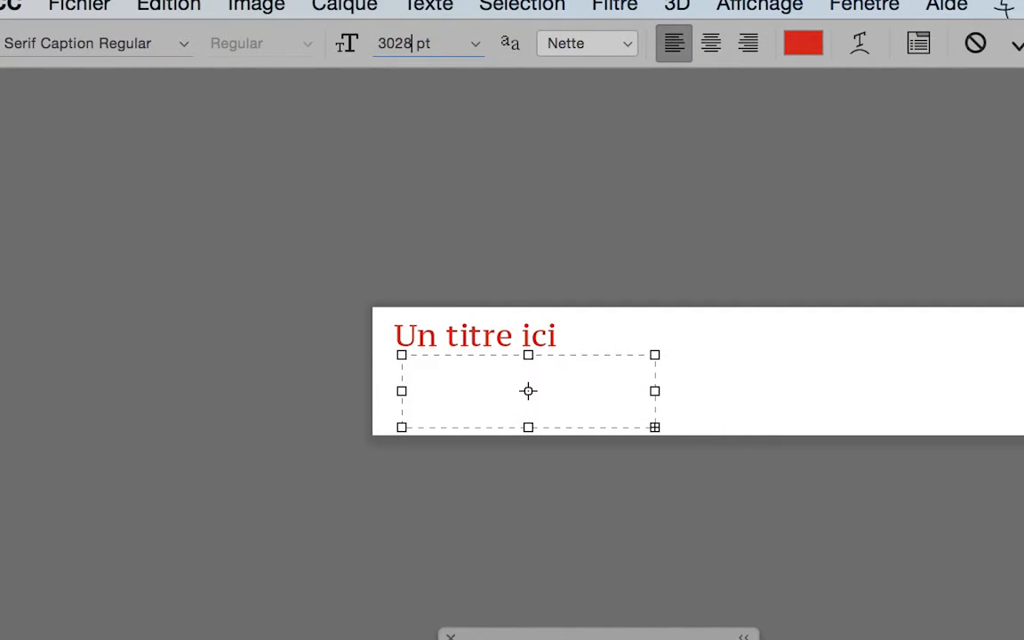
pyautogui.press('BackSpace')
pyautogui.press('BackSpace')
pyautogui.press('BackSpace')
pyautogui.press('BackSpace')
pyautogui.write('28')
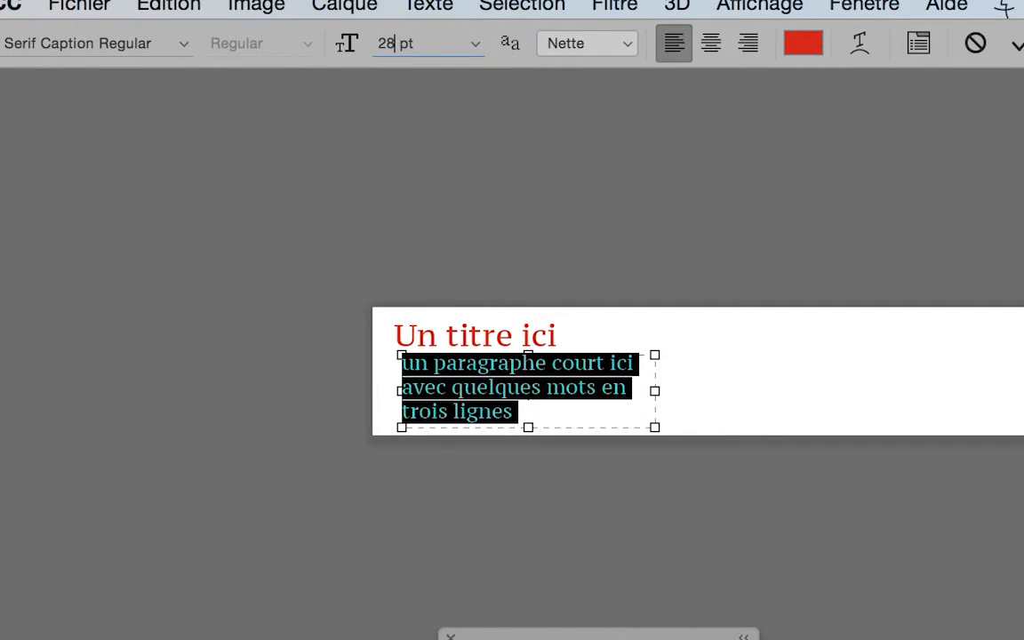
# Step: Reduce the font size of the selected paragraph text to 26 pt
pyautogui.press('BackSpace')
pyautogui.press('BackSpace')
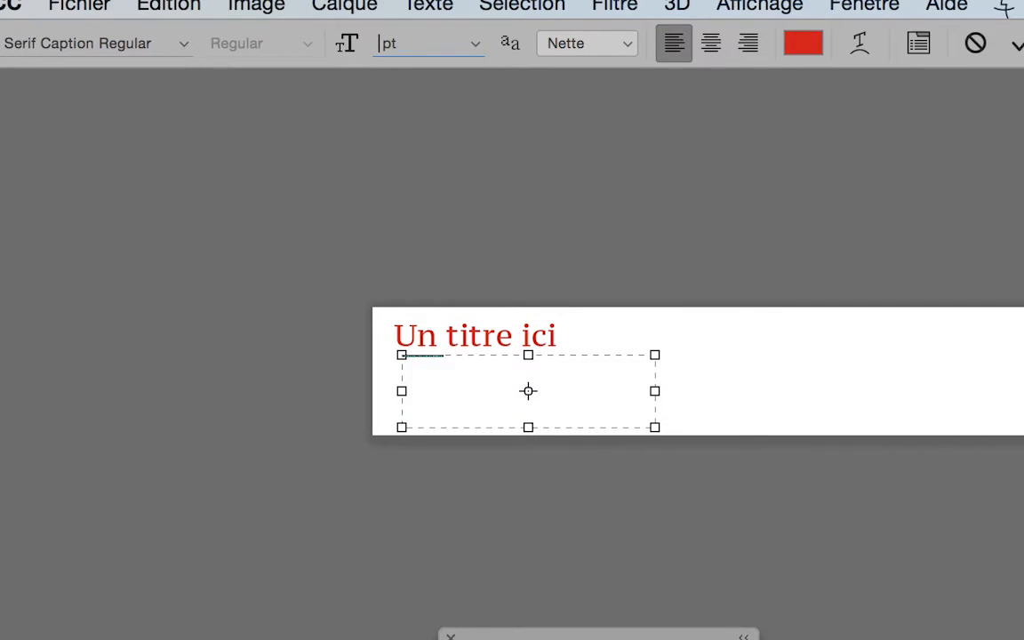
pyautogui.write('26')
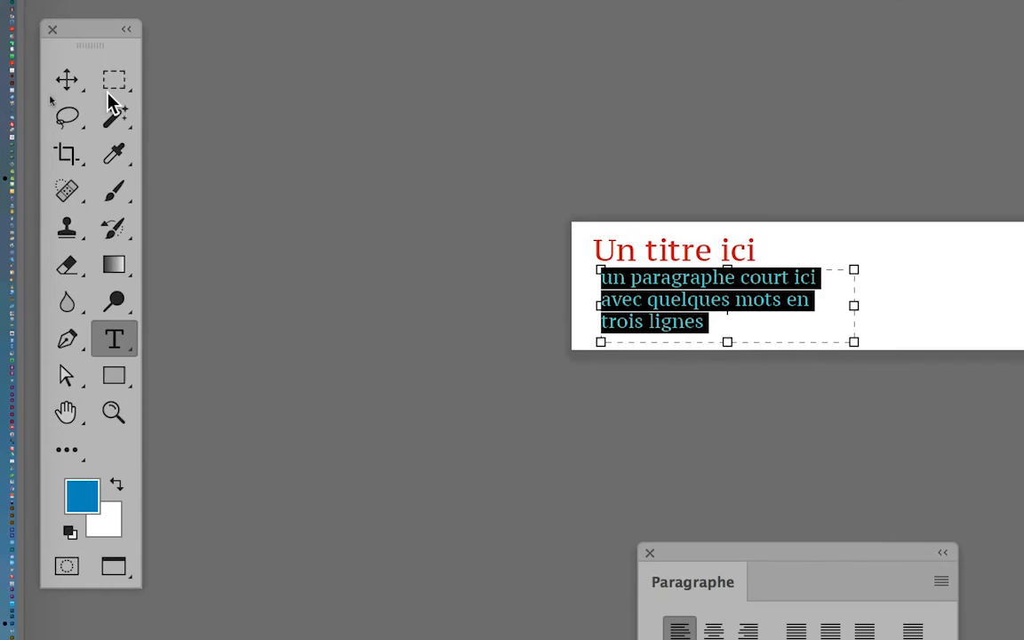
# Step: Finish editing the paragraph by switching to the Move tool, and save the banner document
pyautogui.click(69, 89)
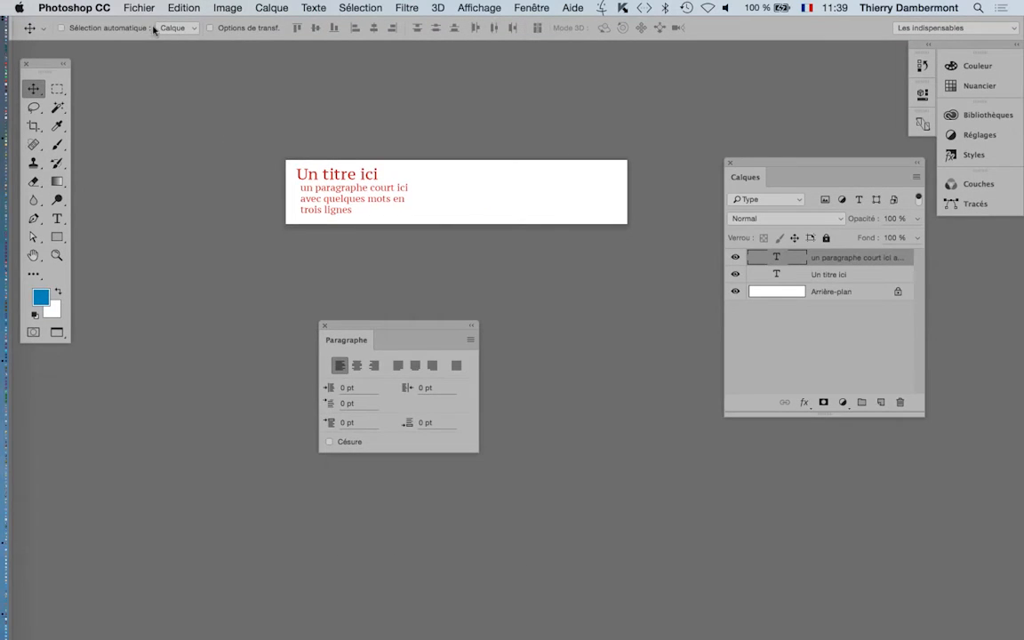
pyautogui.click(138, 7)
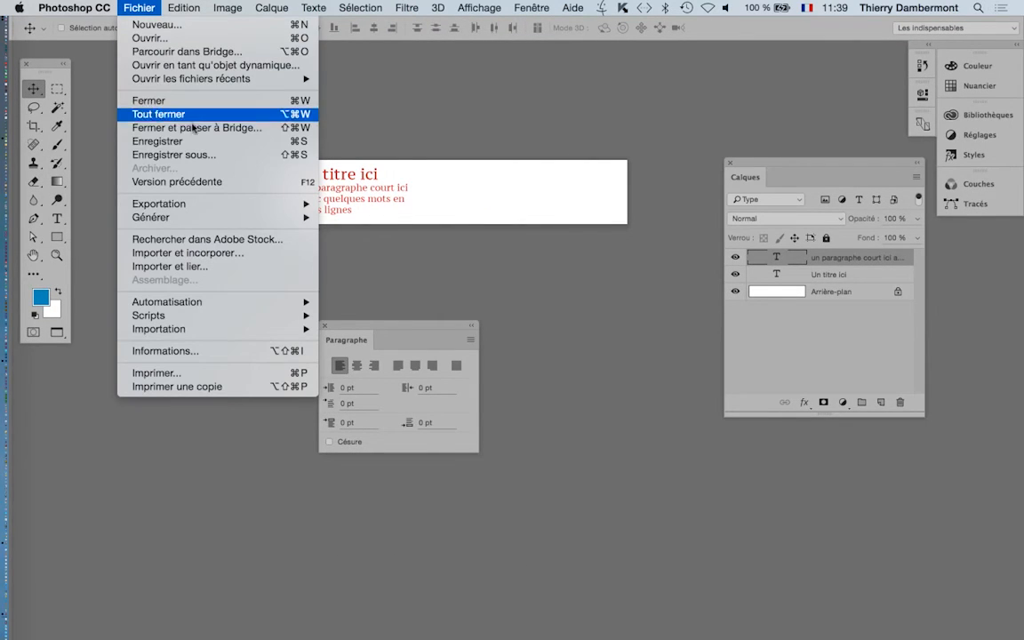
pyautogui.click(198, 143)
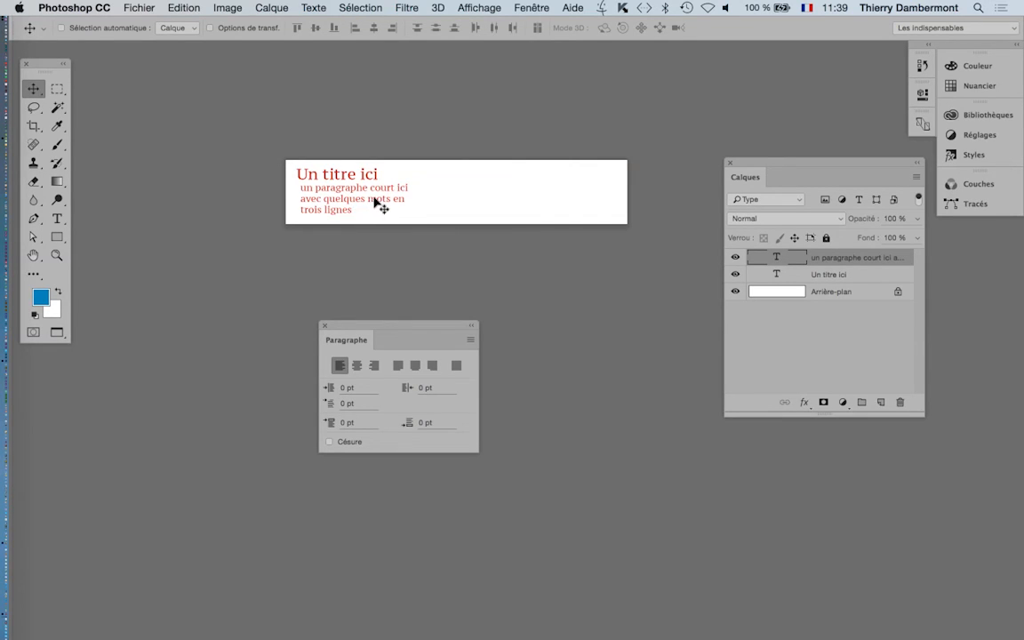
# Step: Move the paragraph text block slightly to the right so it sits indented under the title
pyautogui.moveTo(375, 202); pyautogui.dragTo(387, 204)
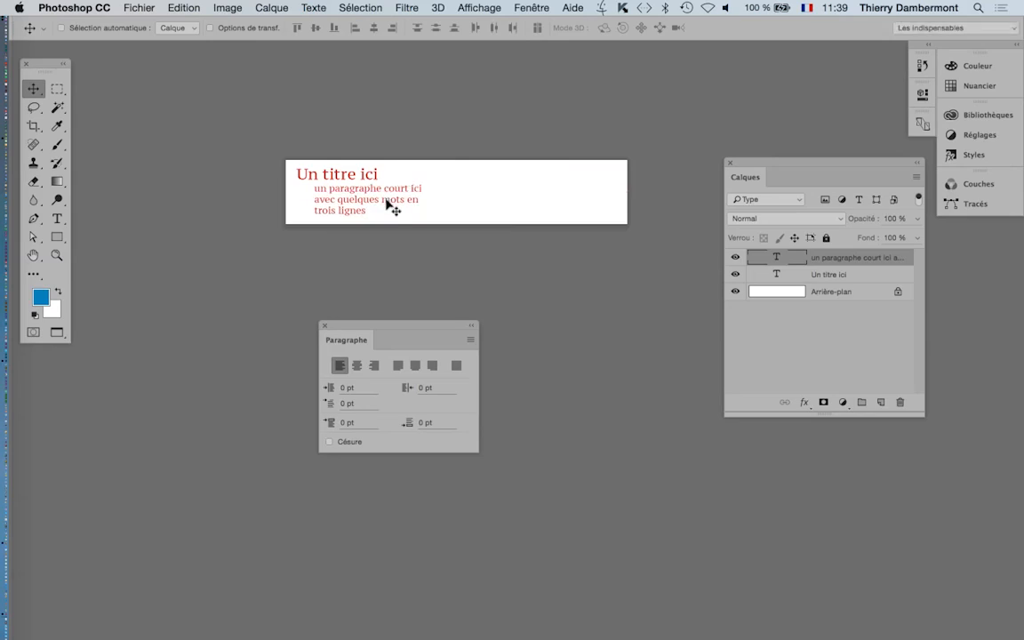